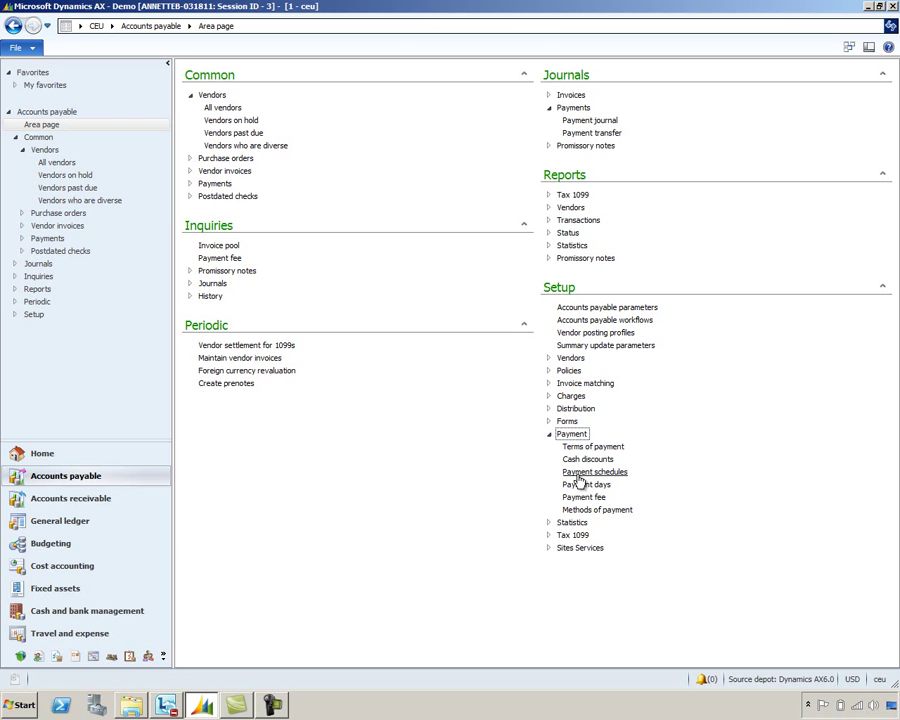
# - Open the Methods of payment - vendors form from Setup > Payment
pyautogui.click(591, 510)
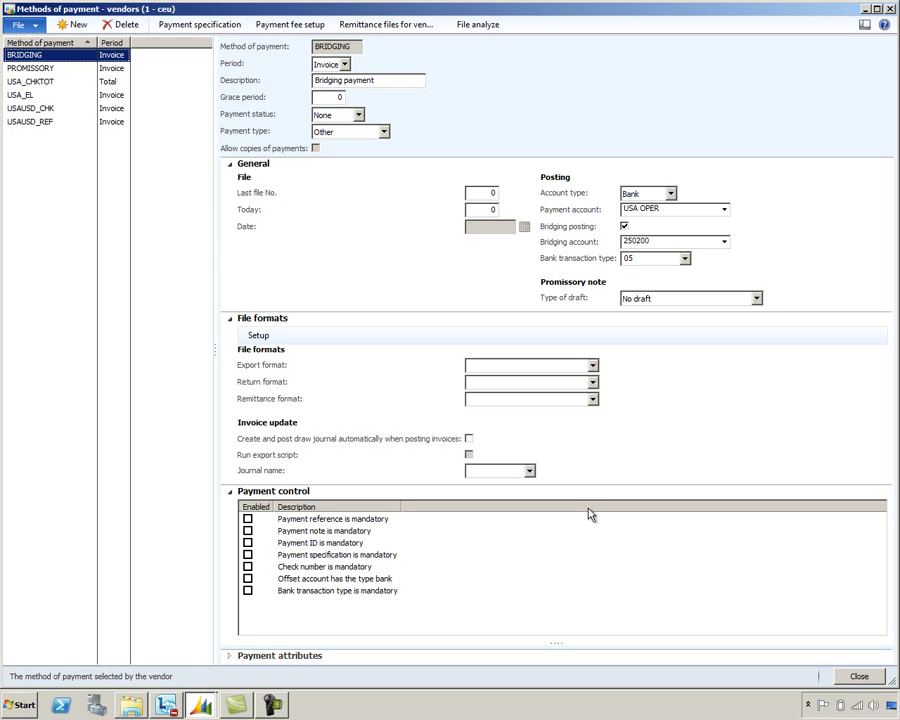
# - Check the BRIDGING method's Payment control list, then close the Methods of payment form
pyautogui.click(590, 514)
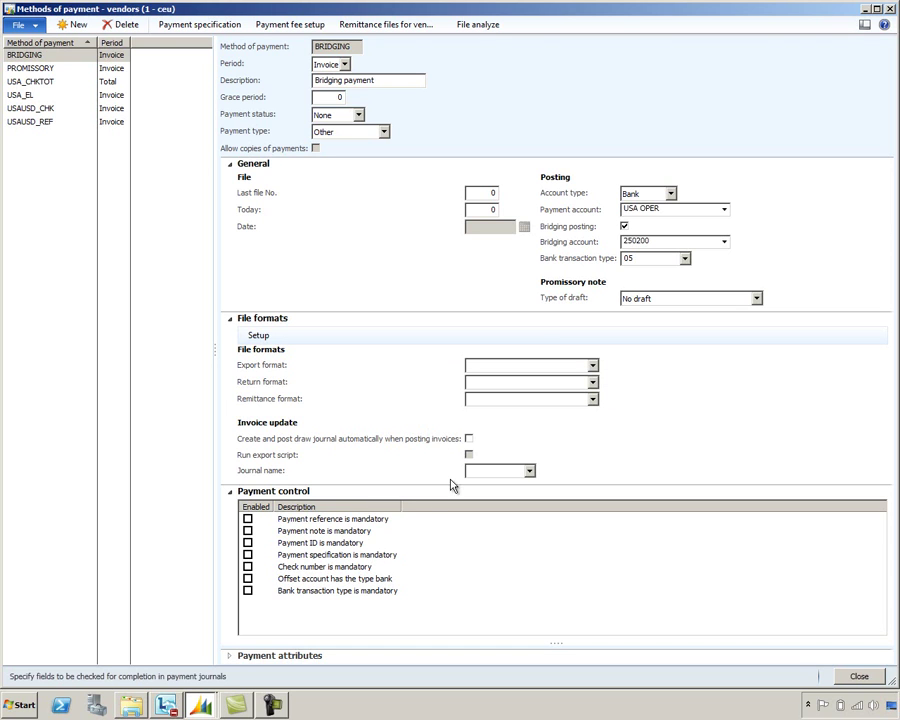
pyautogui.click(889, 8)
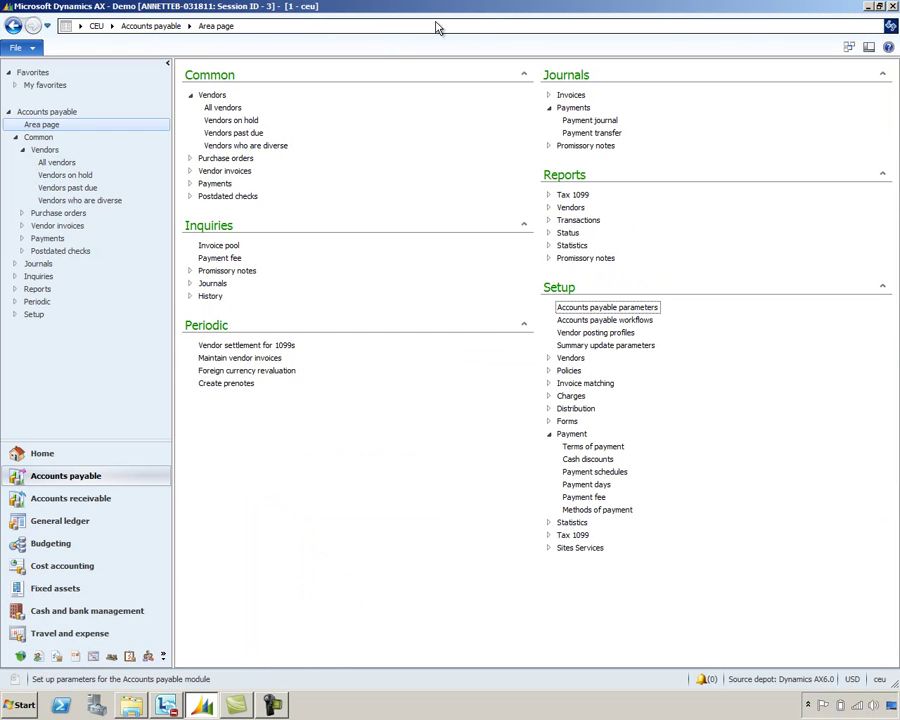
# - Filter the All vendors list to vendor account 1002
pyautogui.click(223, 108)
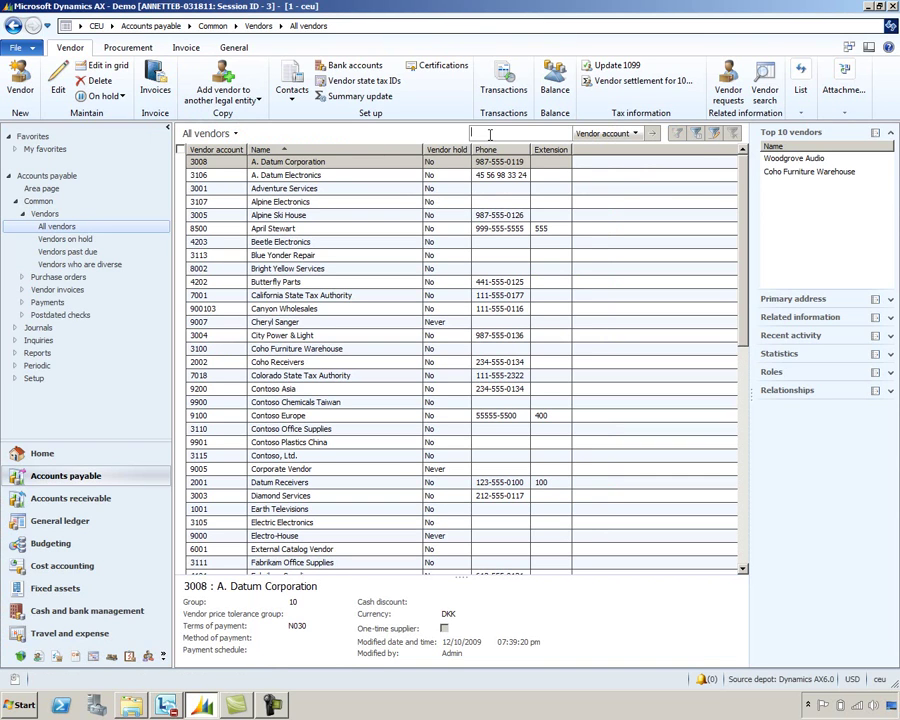
pyautogui.click(489, 134)
pyautogui.write('1002')
pyautogui.click(655, 134)
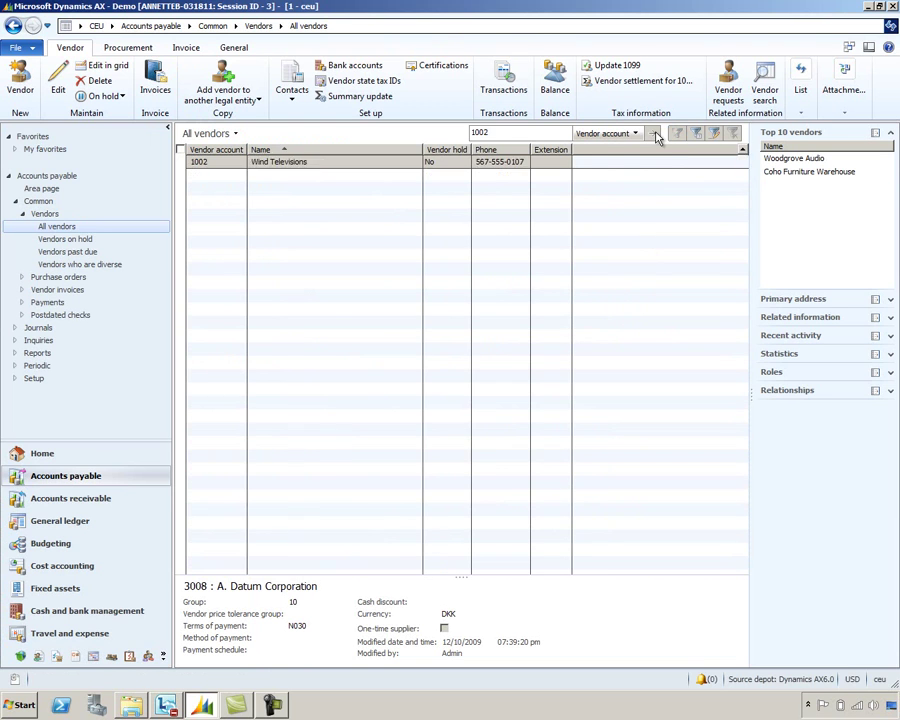
# - Review vendor 1002's settled transactions and return to the Accounts payable area page
pyautogui.click(504, 95)
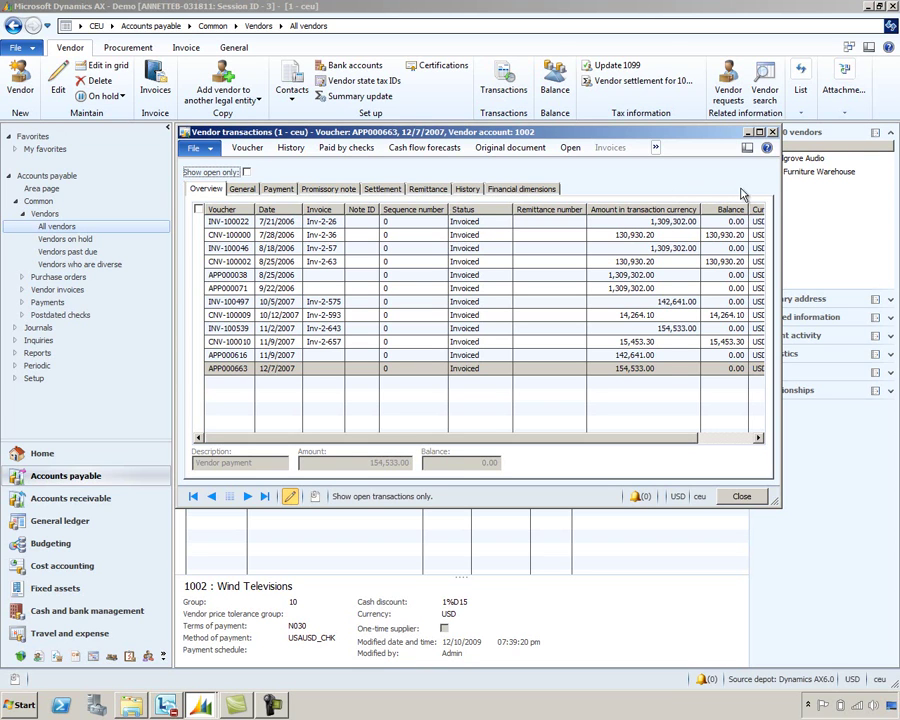
pyautogui.click(774, 132)
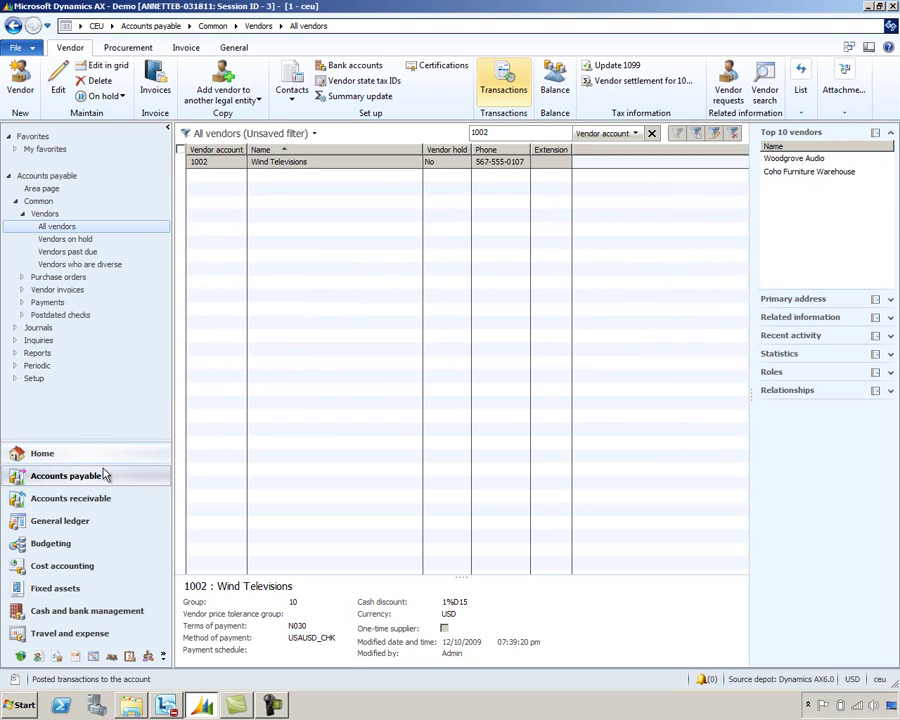
pyautogui.click(42, 190)
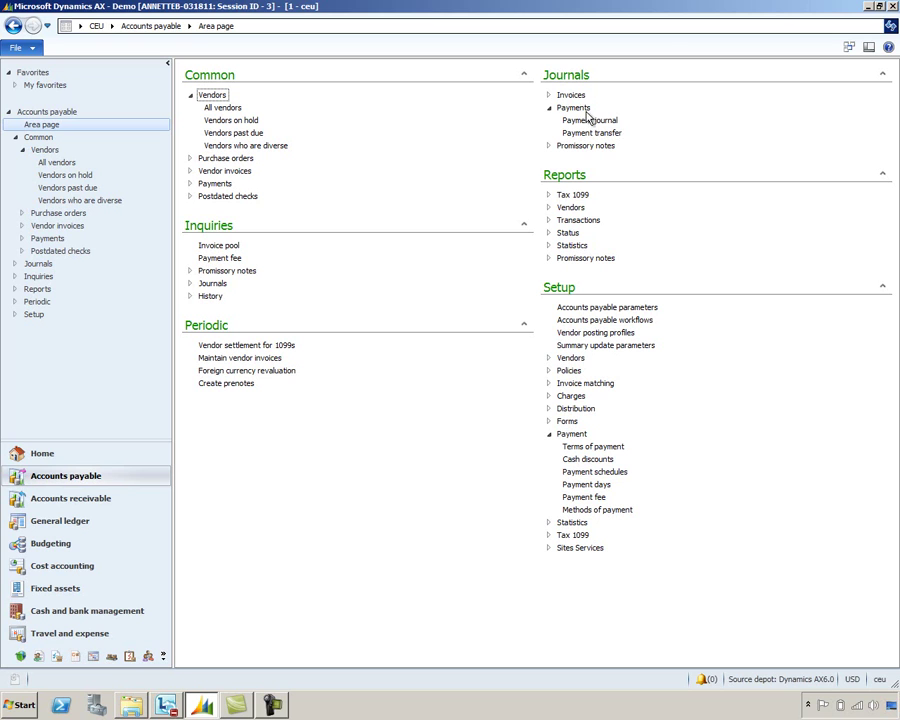
# - Create a new APPay payment journal, batch 000424_010, and start its first line dated 6/30/2011
pyautogui.click(592, 121)
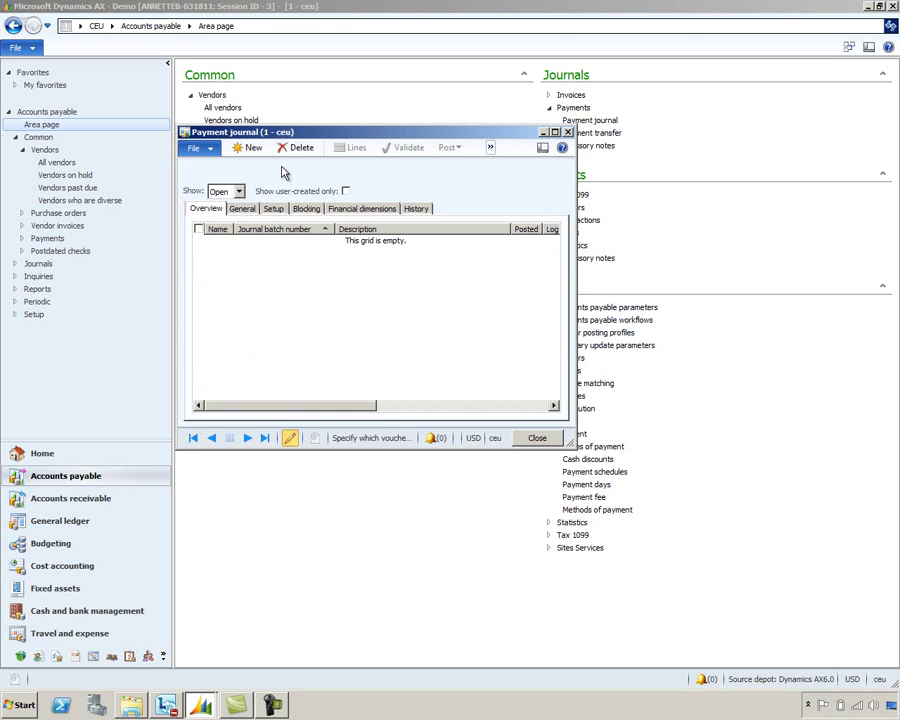
pyautogui.click(251, 148)
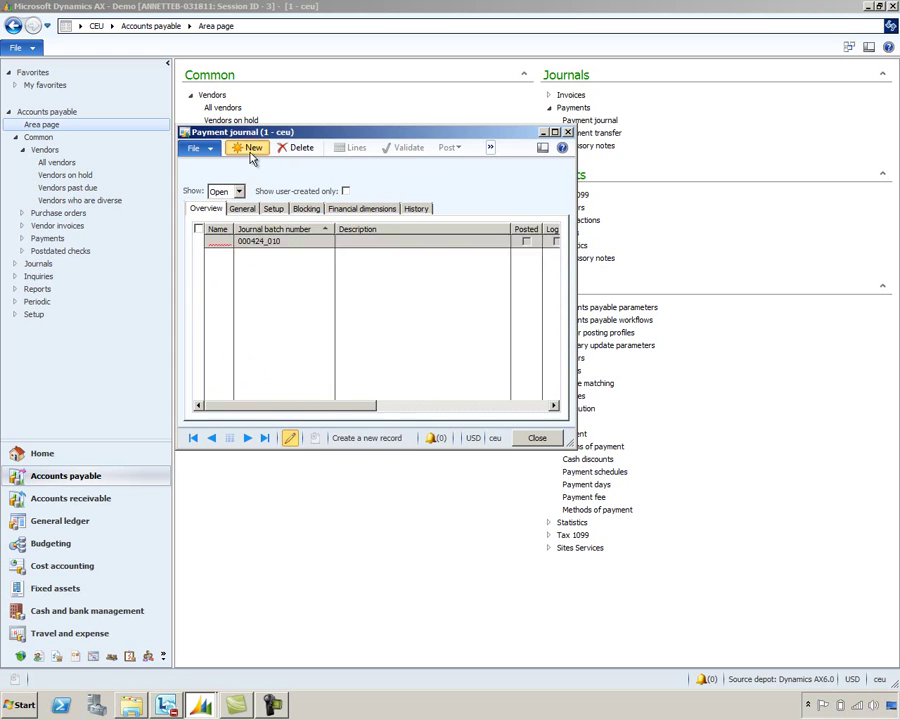
pyautogui.click(227, 244)
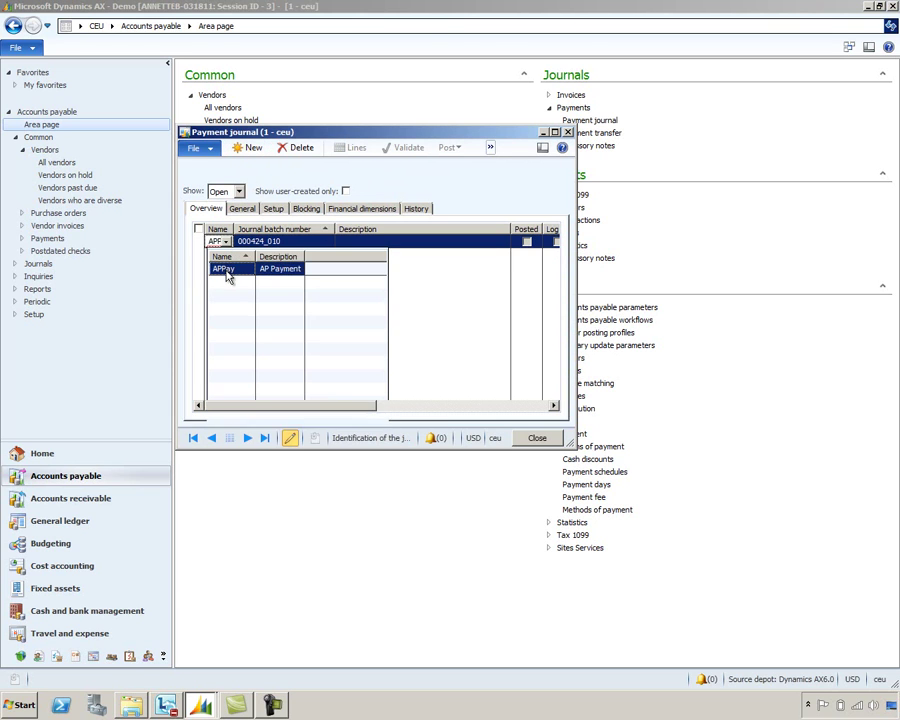
pyautogui.click(226, 268)
pyautogui.click(345, 152)
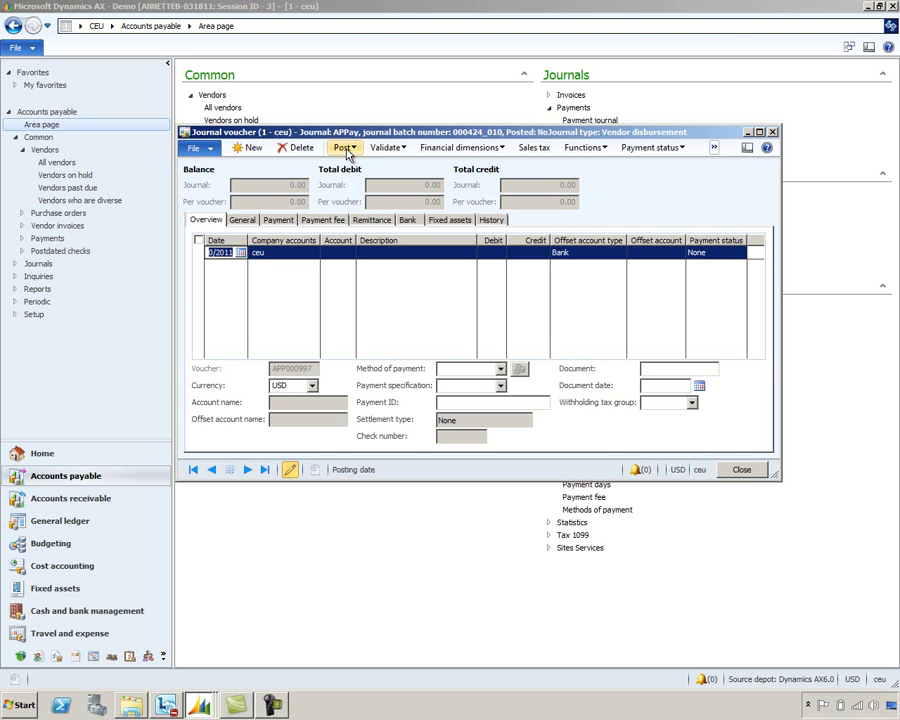
pyautogui.click(332, 254)
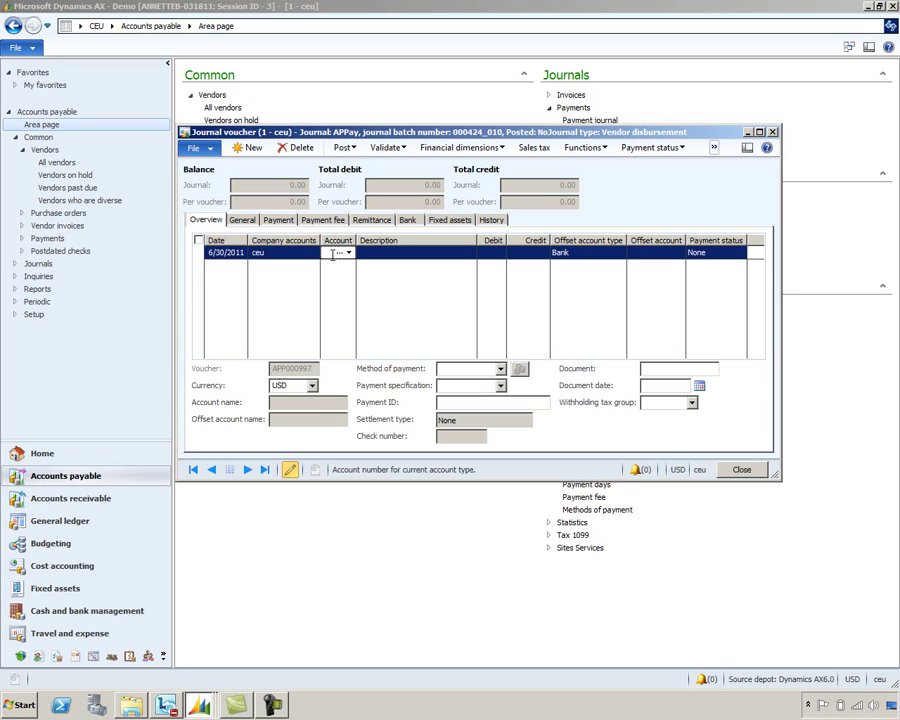
# - Set the line's account to vendor 1002 and bring up settlement of its open transactions
pyautogui.write('1002')
pyautogui.press('Tab')
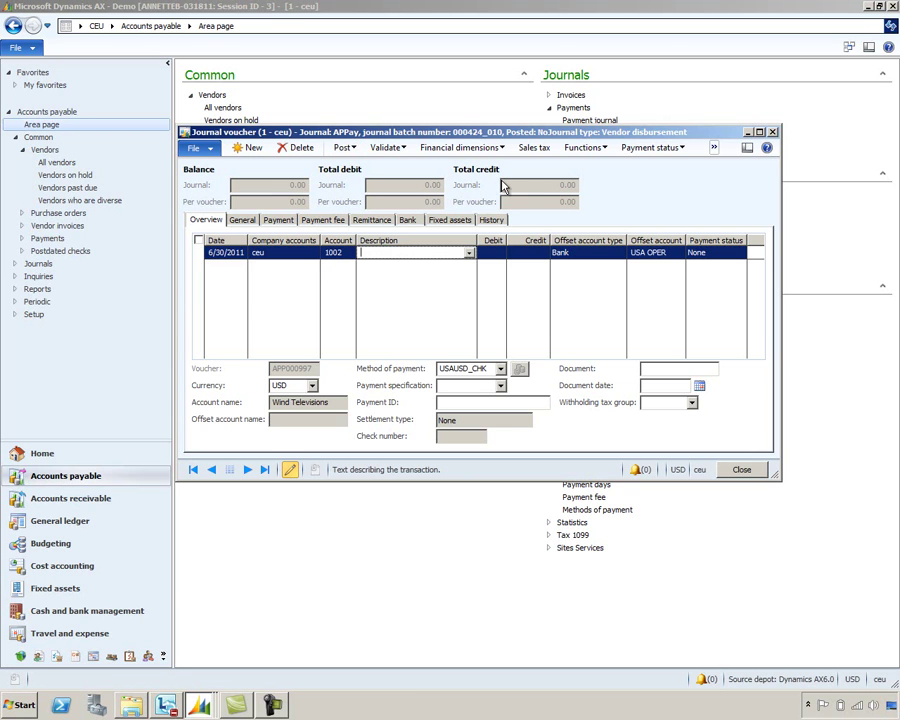
pyautogui.click(610, 150)
pyautogui.click(610, 150)
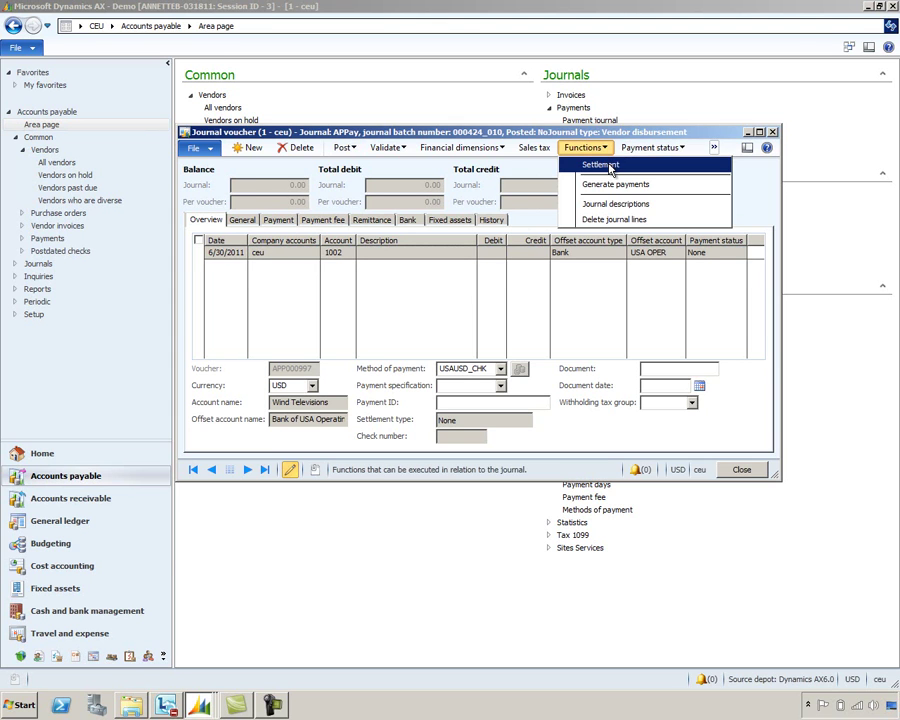
pyautogui.click(605, 165)
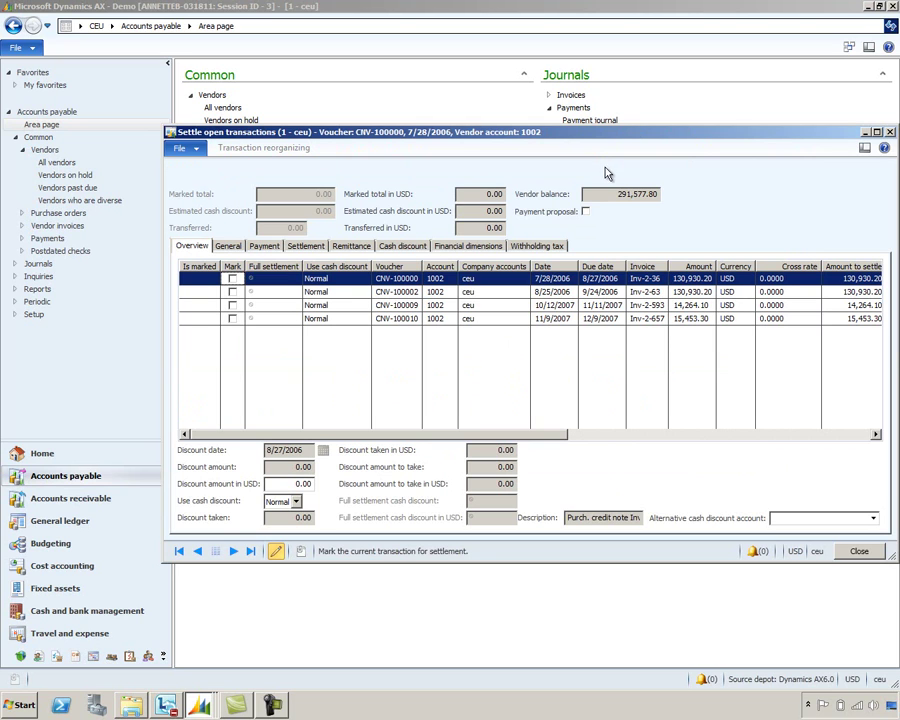
# - Mark invoice Inv-2-657 for settlement with cash discount set to Always, giving 15,298.77
pyautogui.click(234, 322)
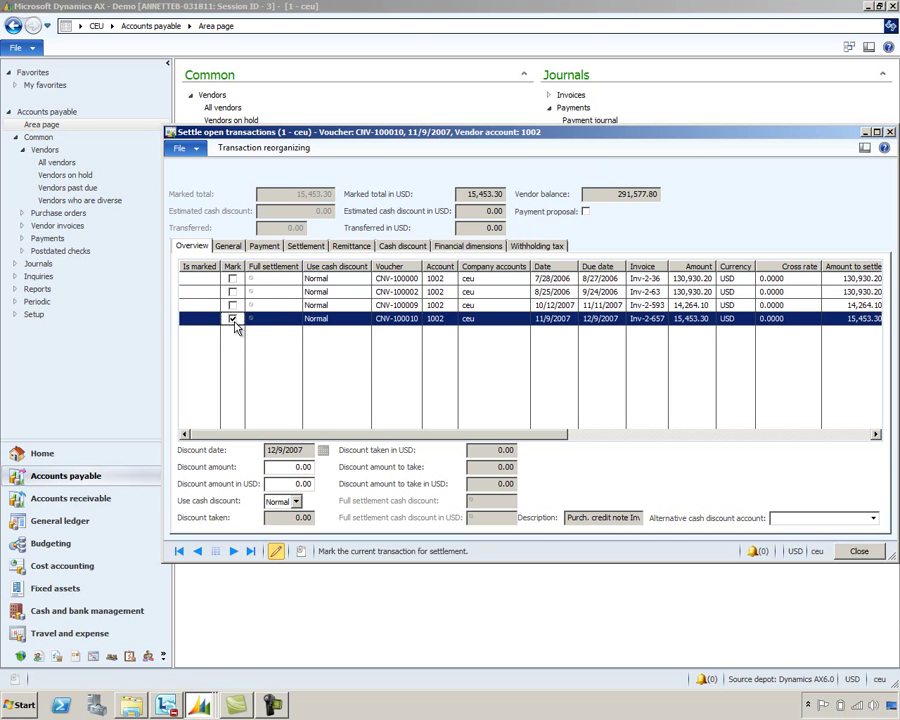
pyautogui.click(875, 436)
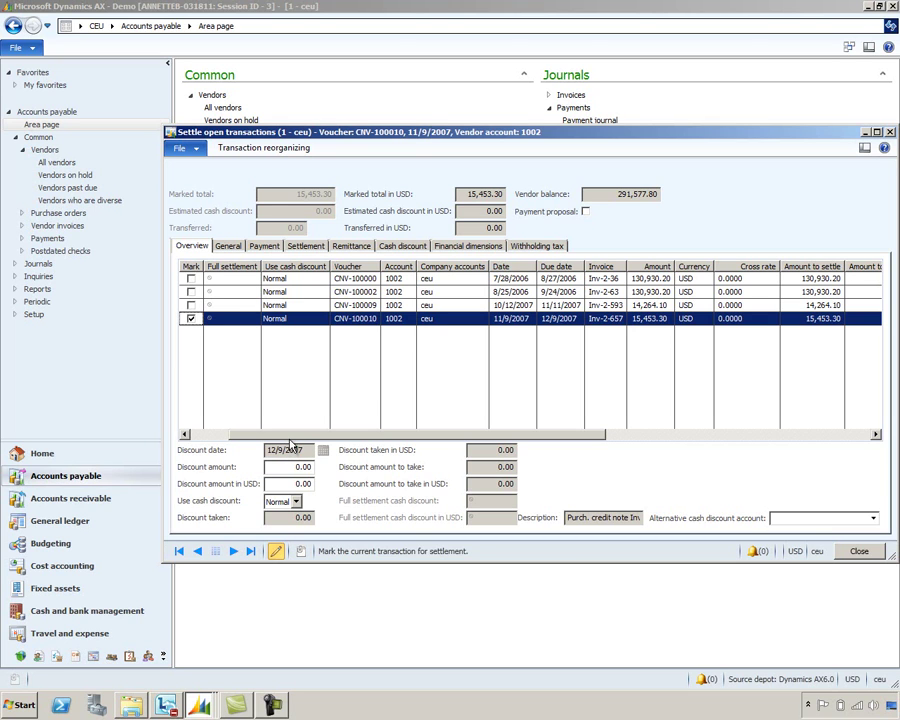
pyautogui.click(321, 318)
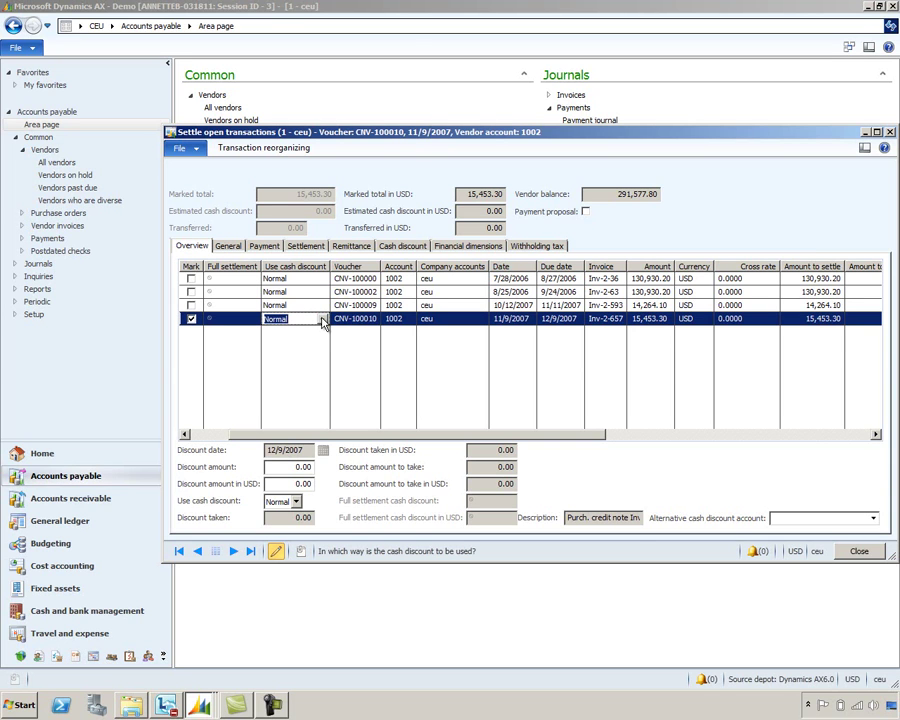
pyautogui.click(322, 318)
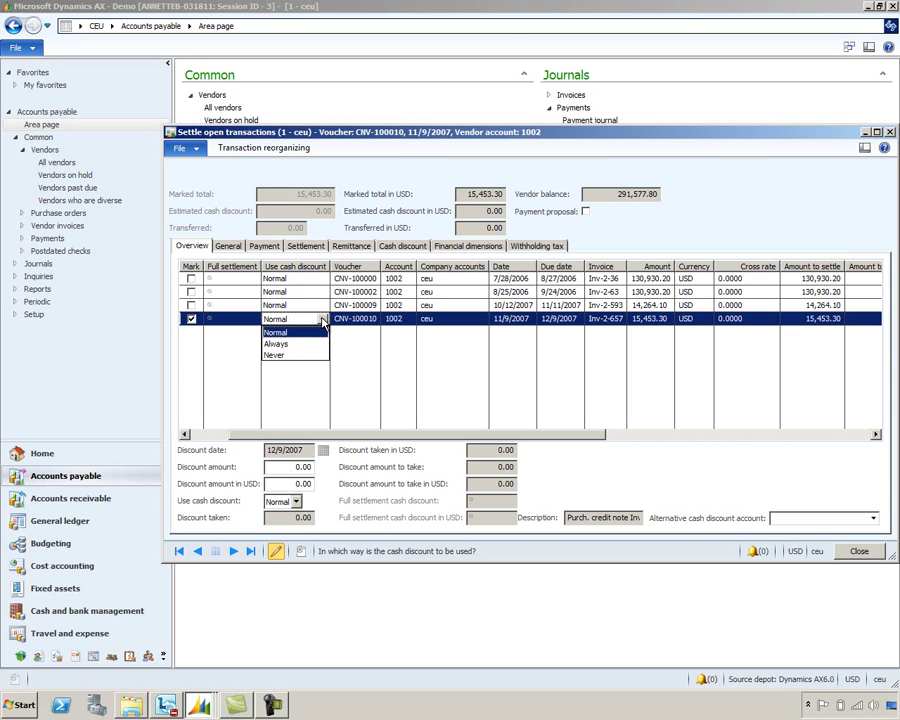
pyautogui.click(302, 344)
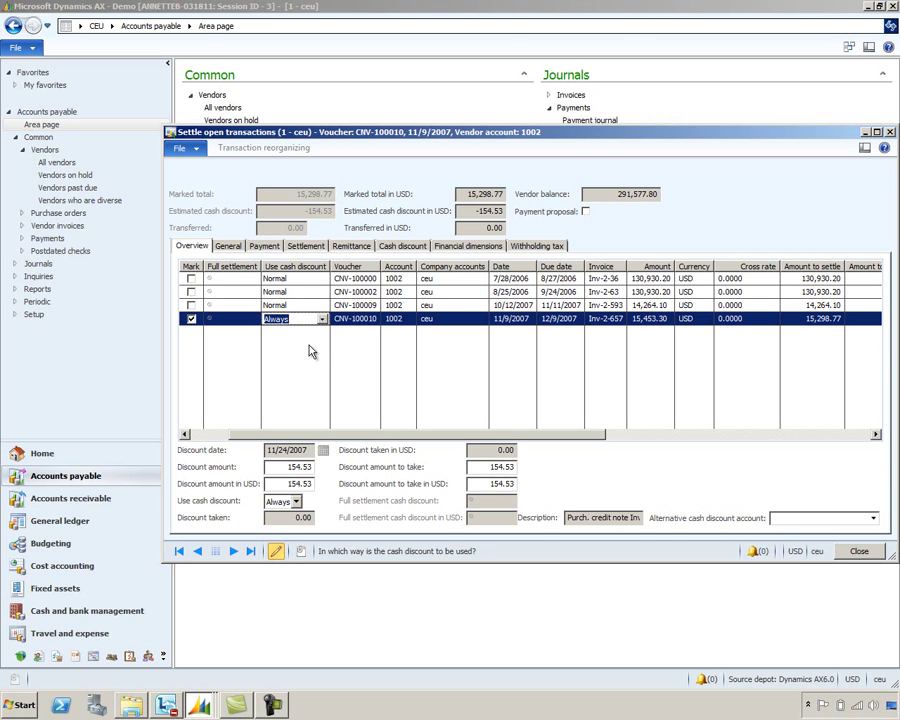
pyautogui.click(859, 553)
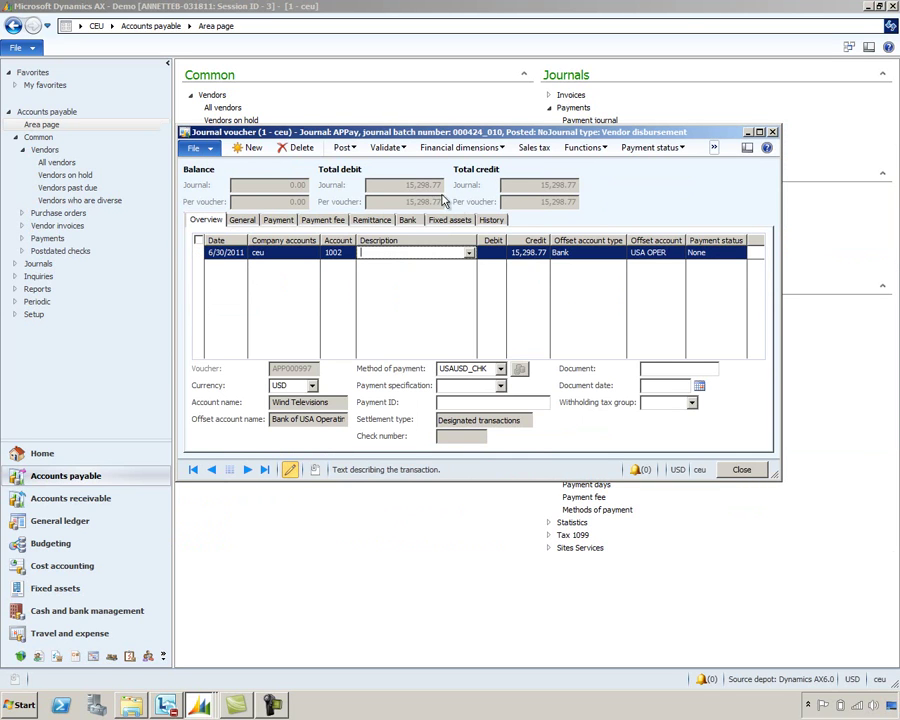
# - Delete the 15,298.77 journal line and start a vendor payment proposal instead
pyautogui.click(302, 149)
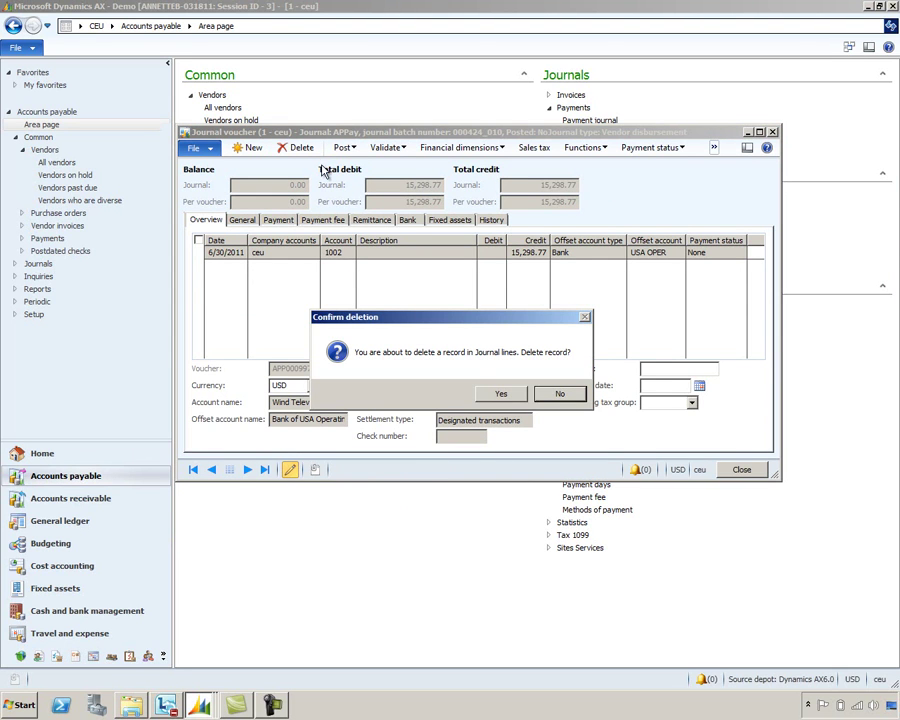
pyautogui.click(494, 394)
pyautogui.click(714, 147)
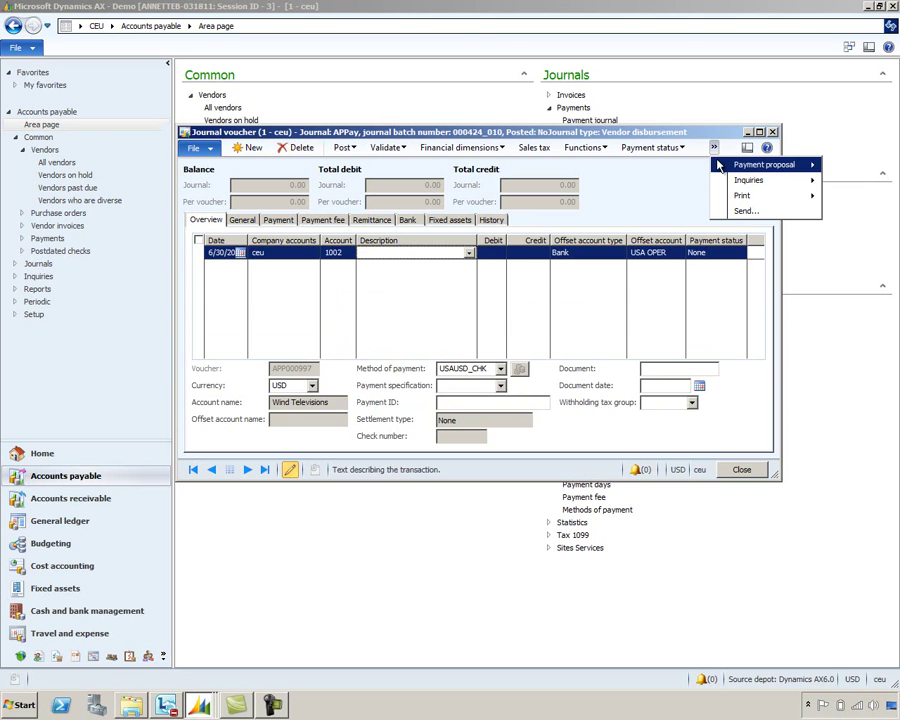
pyautogui.click(694, 168)
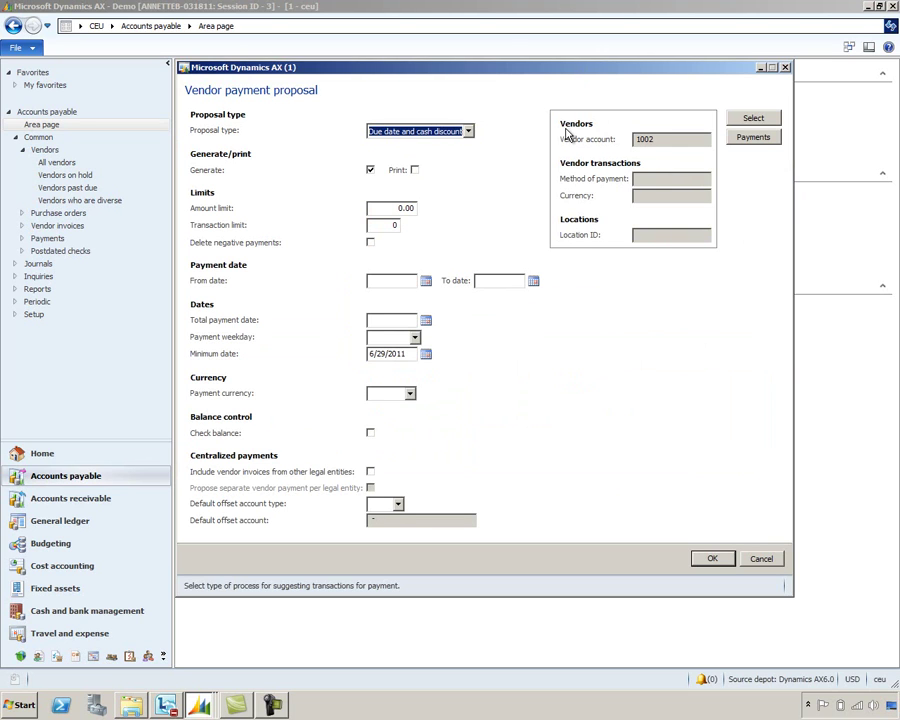
# - Run a Due date and cash discount payment proposal restricted to vendor account 1002
pyautogui.click(468, 132)
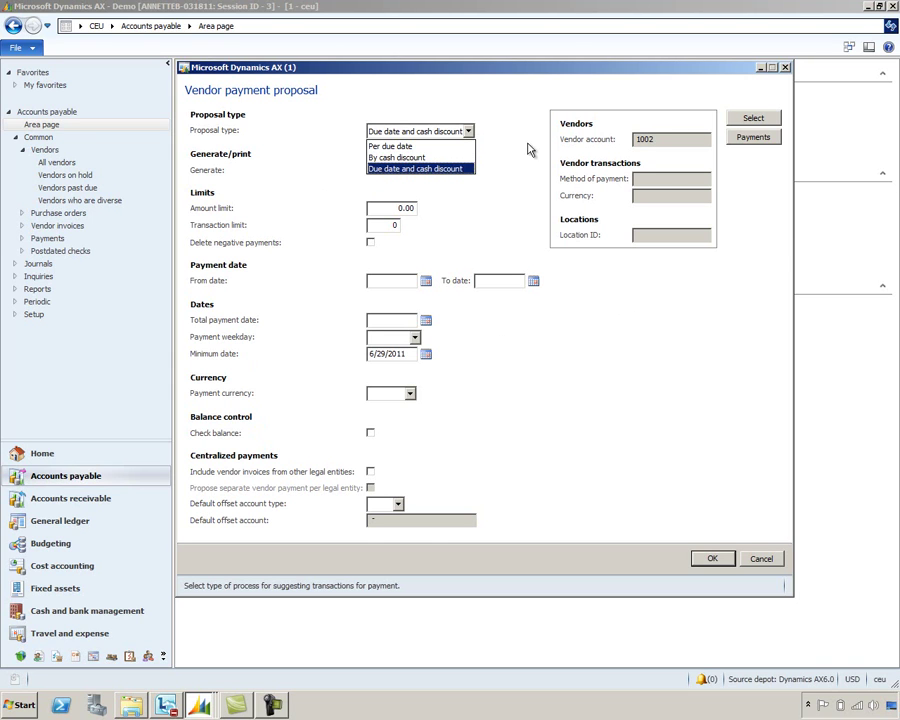
pyautogui.click(456, 169)
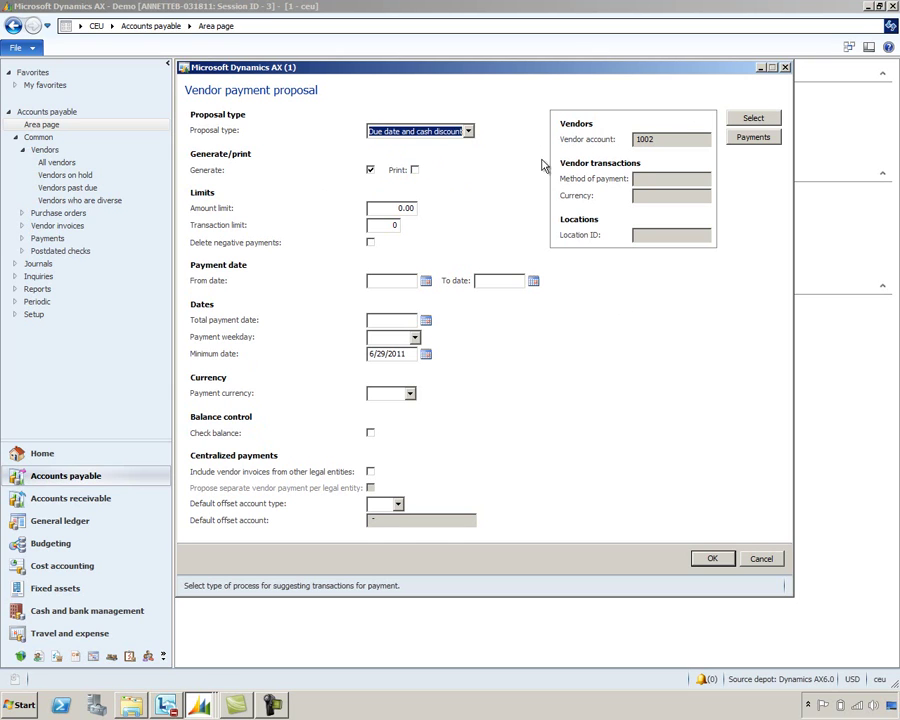
pyautogui.click(755, 119)
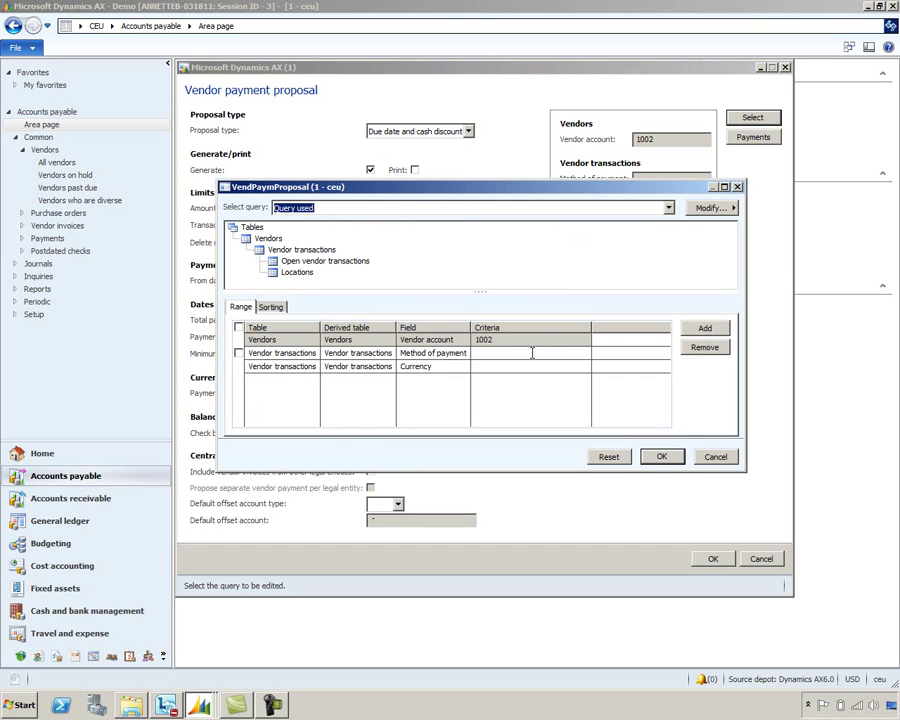
pyautogui.click(493, 340)
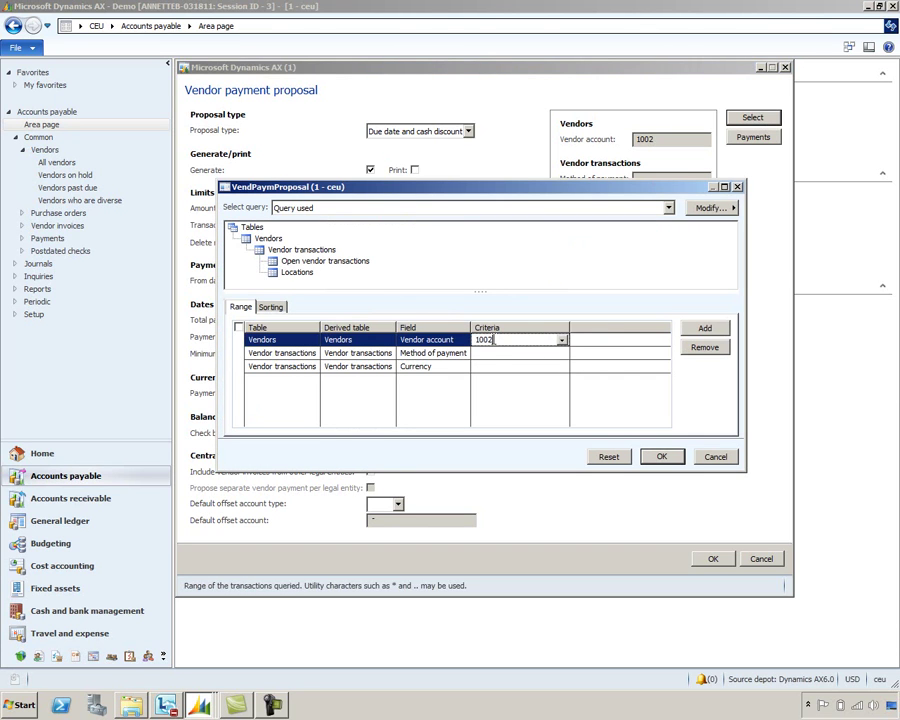
pyautogui.click(664, 457)
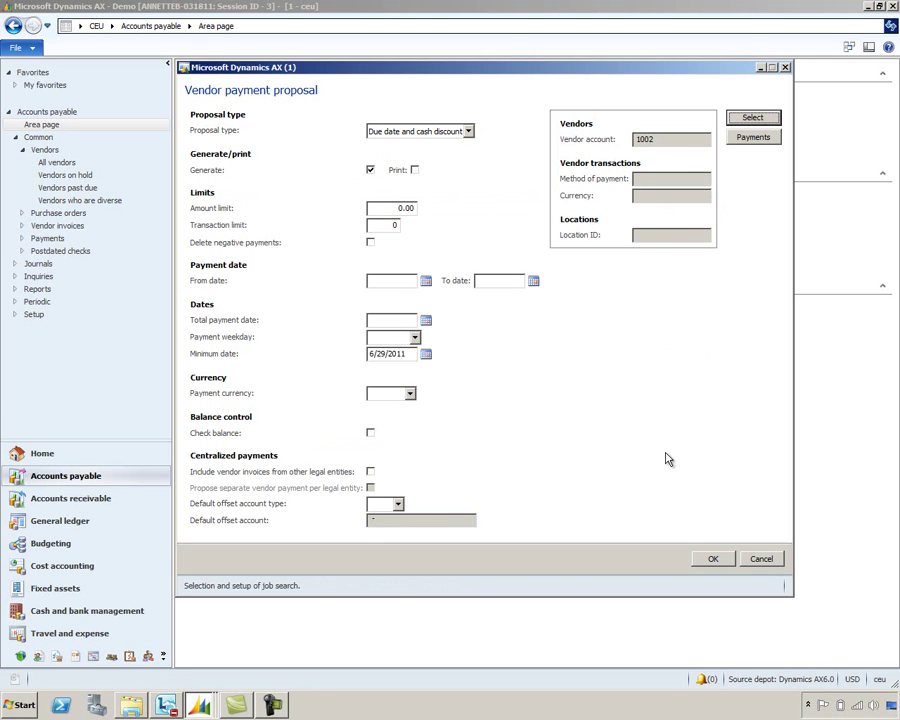
pyautogui.click(720, 560)
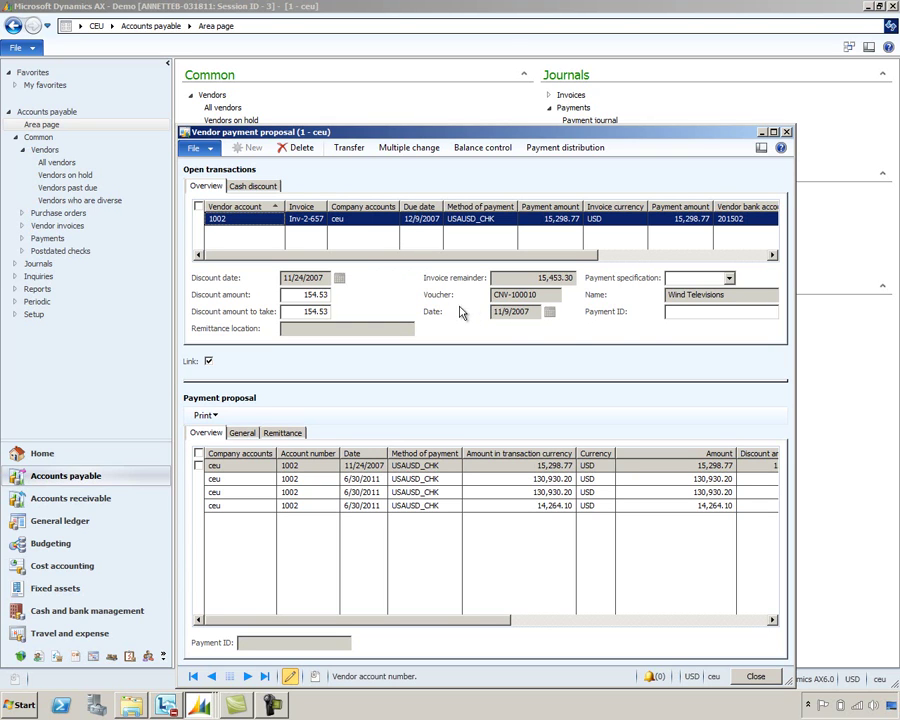
# - Review invoices Inv-2-36, Inv-2-593, Inv-2-63 and Inv-2-657 behind the proposal lines, then check bank balance control
pyautogui.click(560, 490)
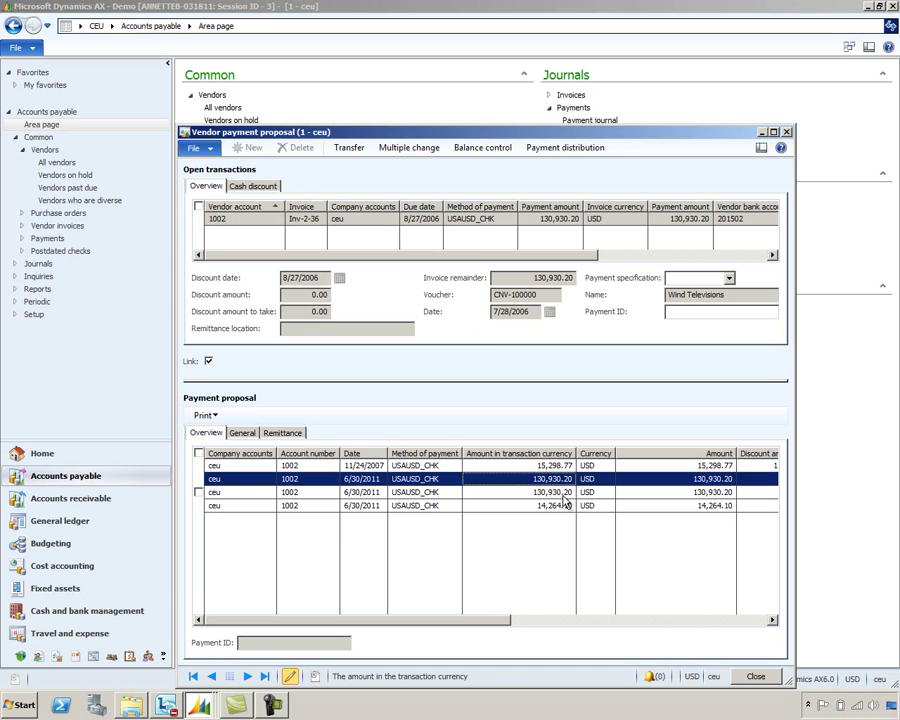
pyautogui.click(566, 506)
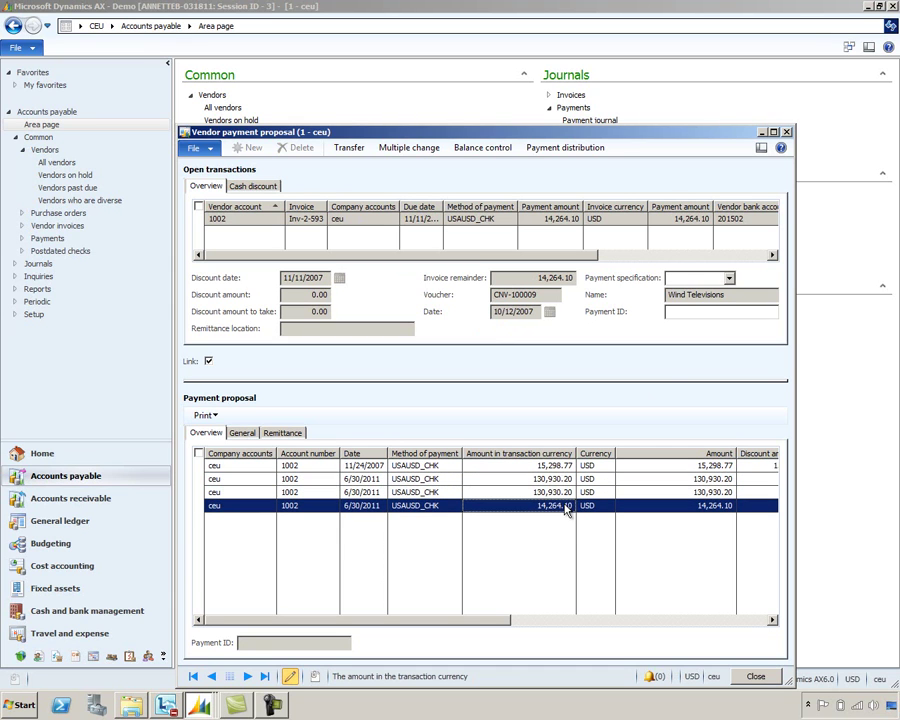
pyautogui.click(563, 490)
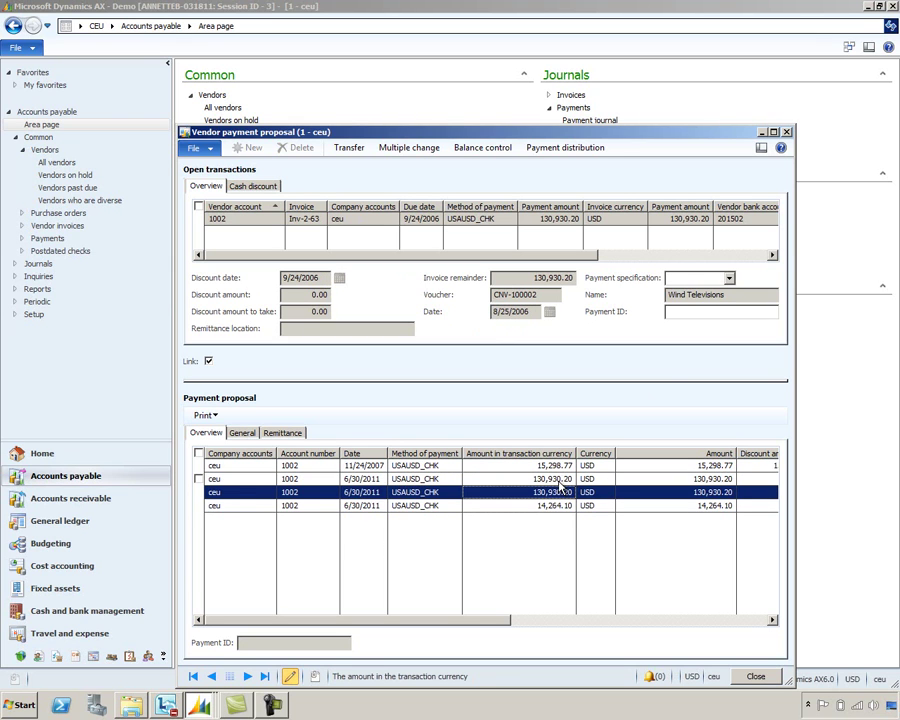
pyautogui.click(559, 480)
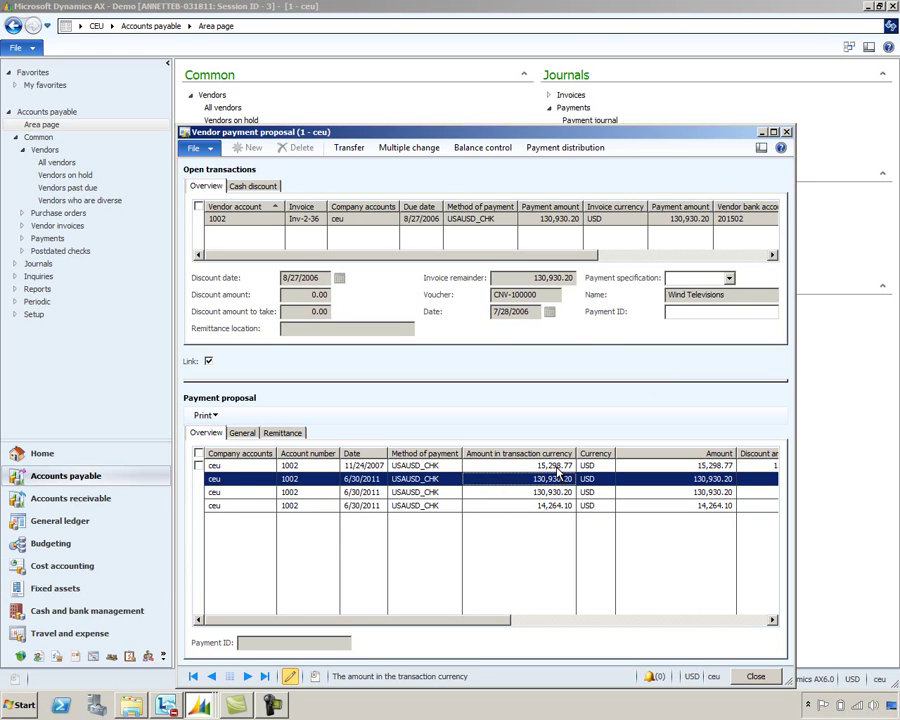
pyautogui.click(559, 468)
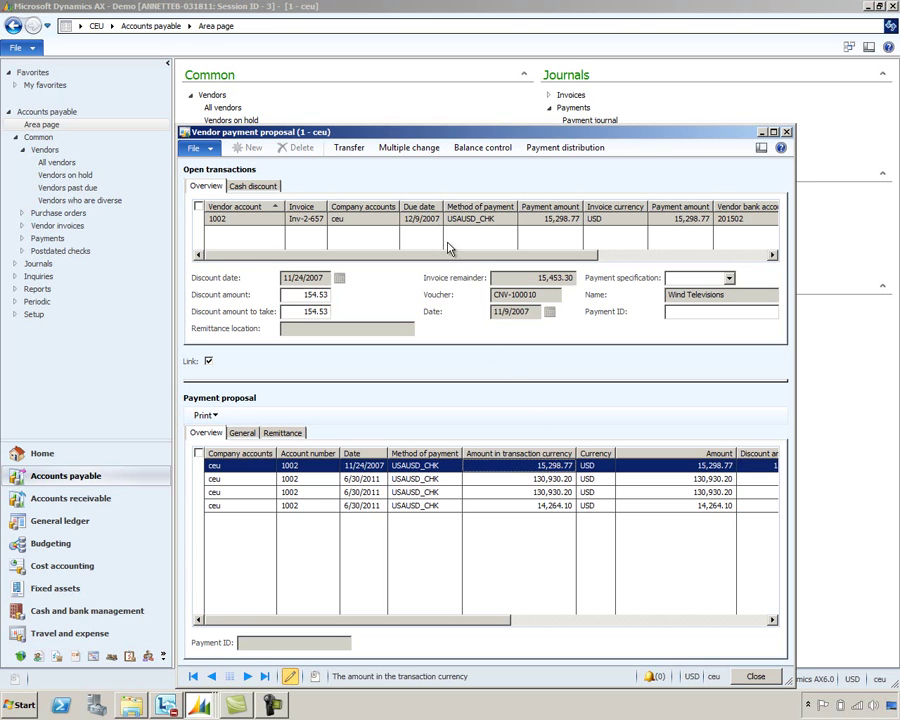
pyautogui.click(482, 148)
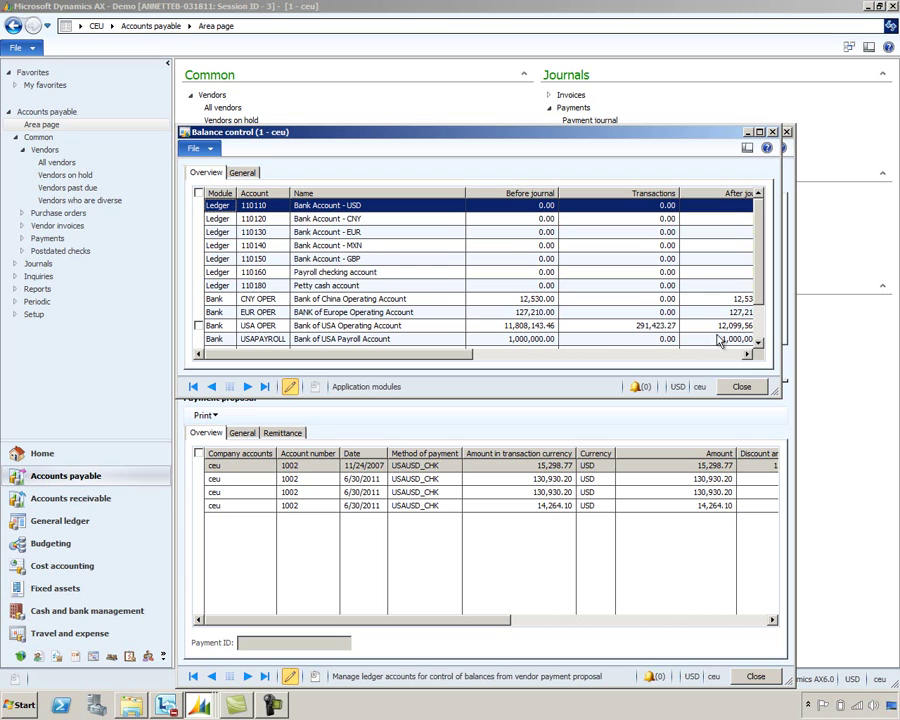
# - Check USA OPER's After journal balance of 12,099,566.73, then close Balance control
pyautogui.click(749, 355)
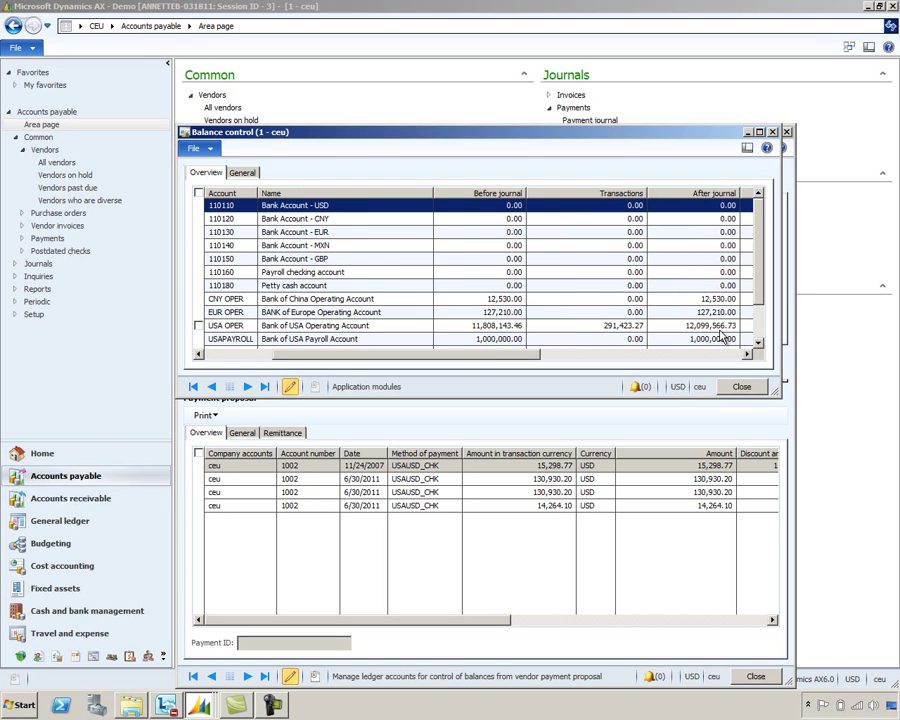
pyautogui.click(740, 388)
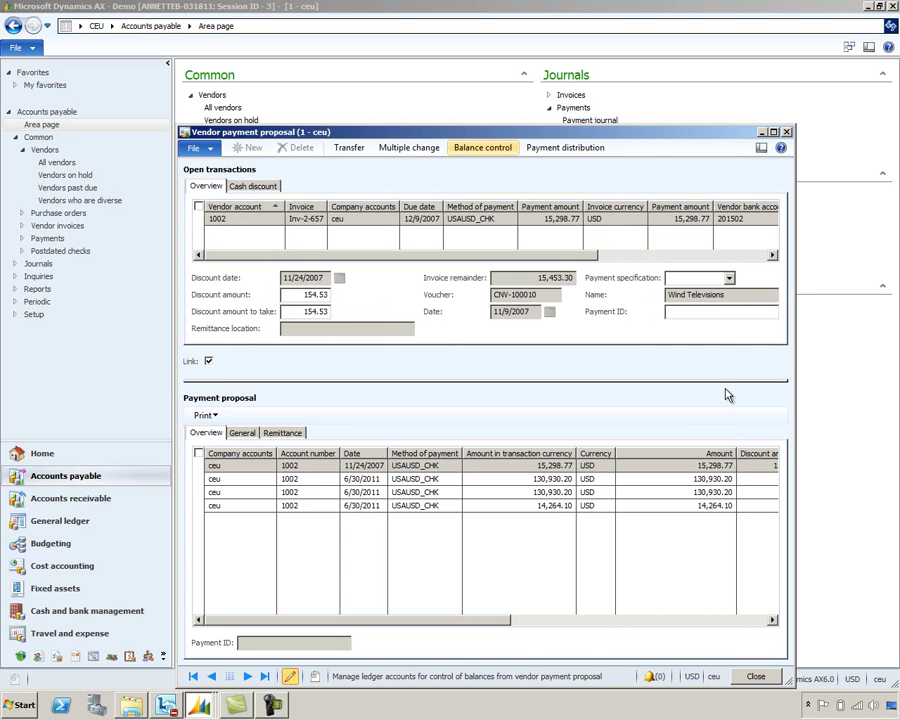
# - Transfer the four proposed payments into journal batch 000424_010, totalling 291,423.27, and close the voucher
pyautogui.click(341, 152)
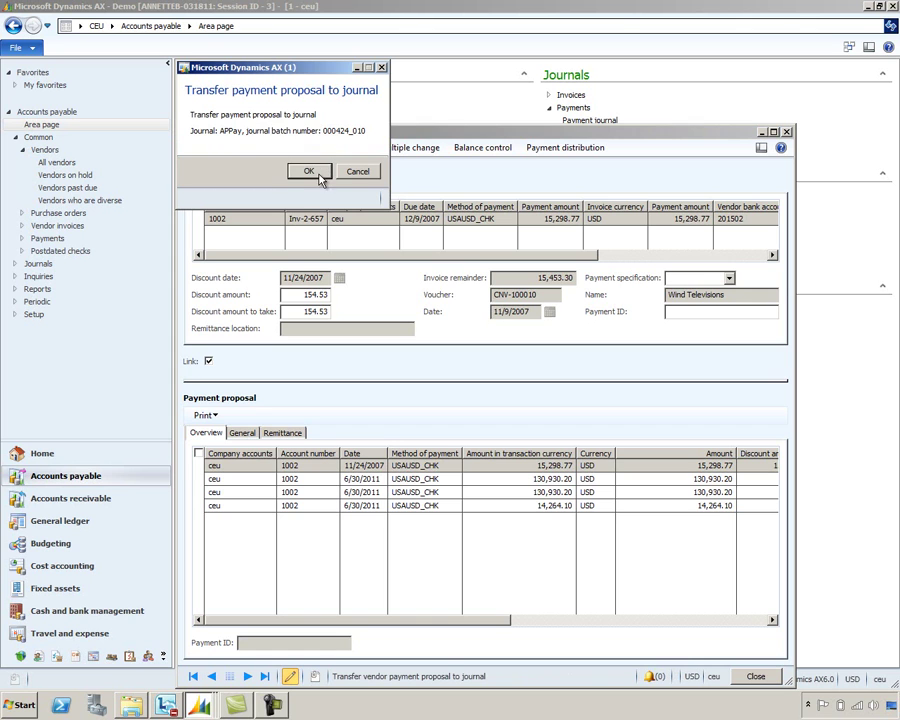
pyautogui.click(316, 172)
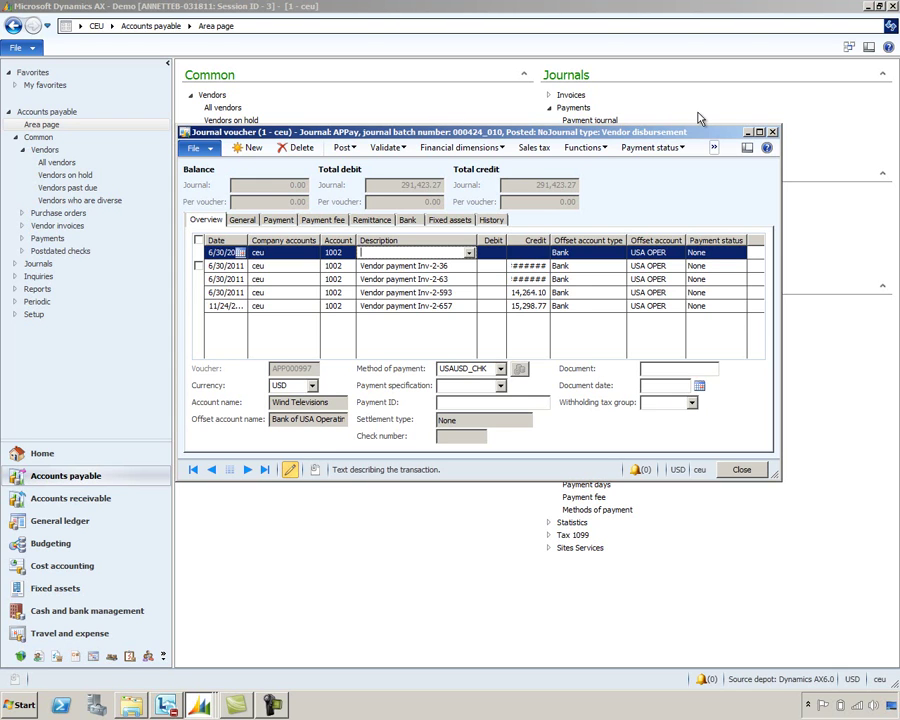
pyautogui.press('Escape')
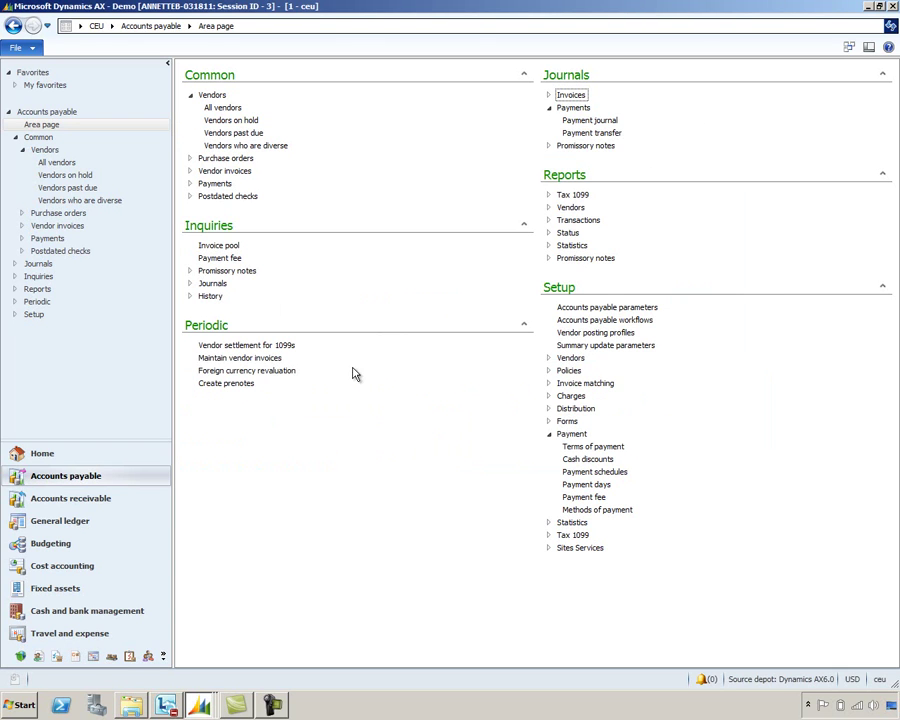
# - Start a new vendor foreign currency revaluation from the revaluation history form
pyautogui.click(288, 380)
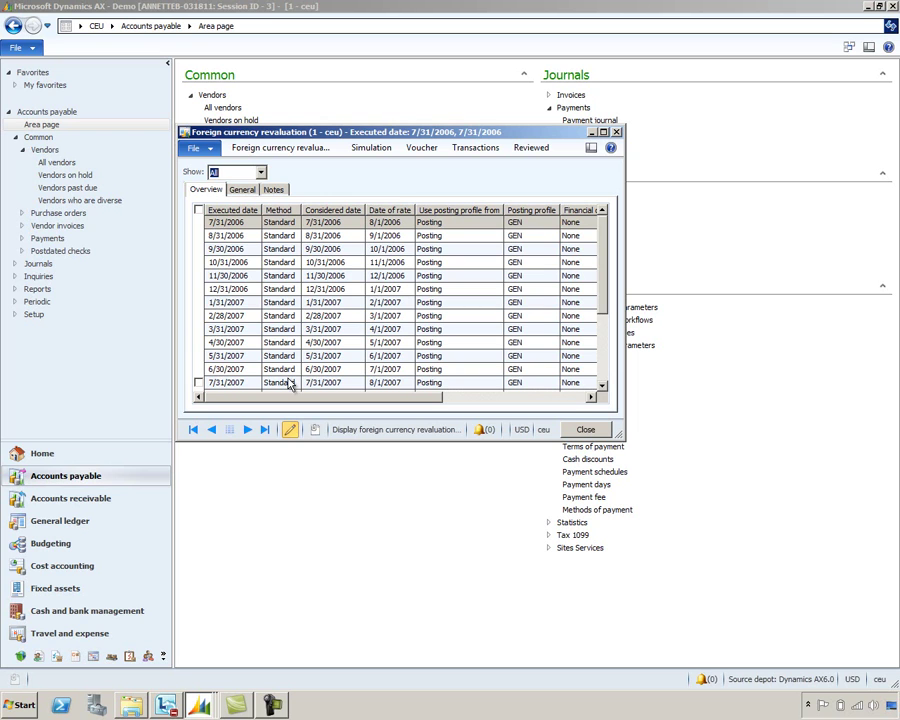
pyautogui.click(290, 148)
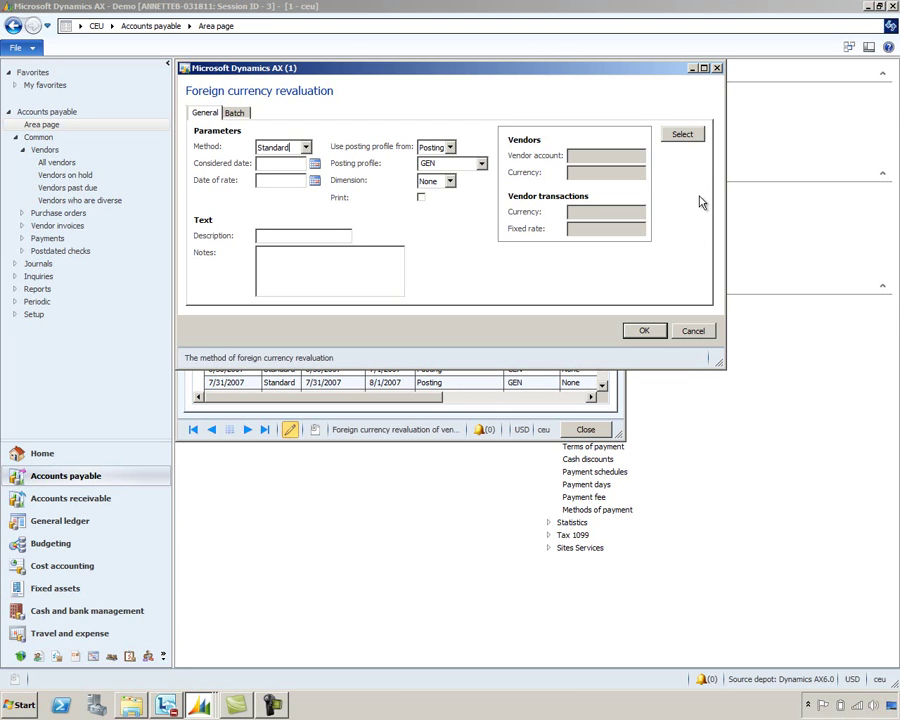
pyautogui.click(688, 336)
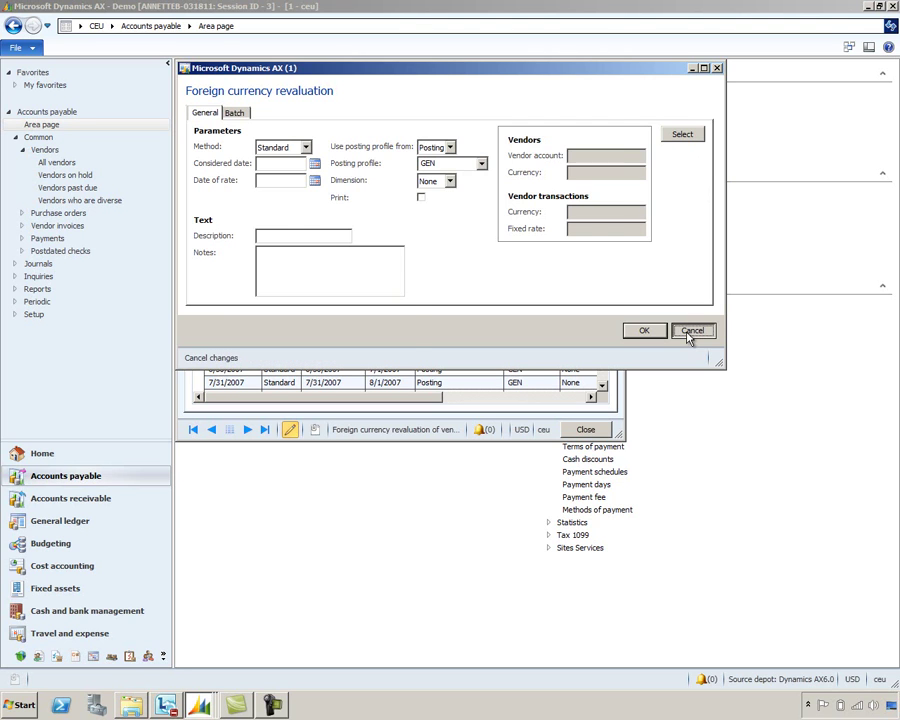